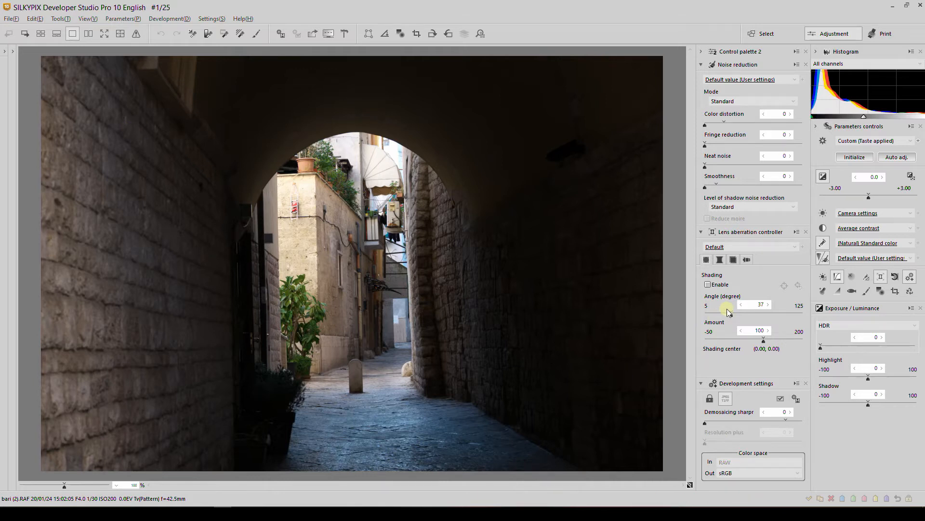
Examine the lens profile and chromatic aberration options of the lens aberration controller
left_click(747, 260)
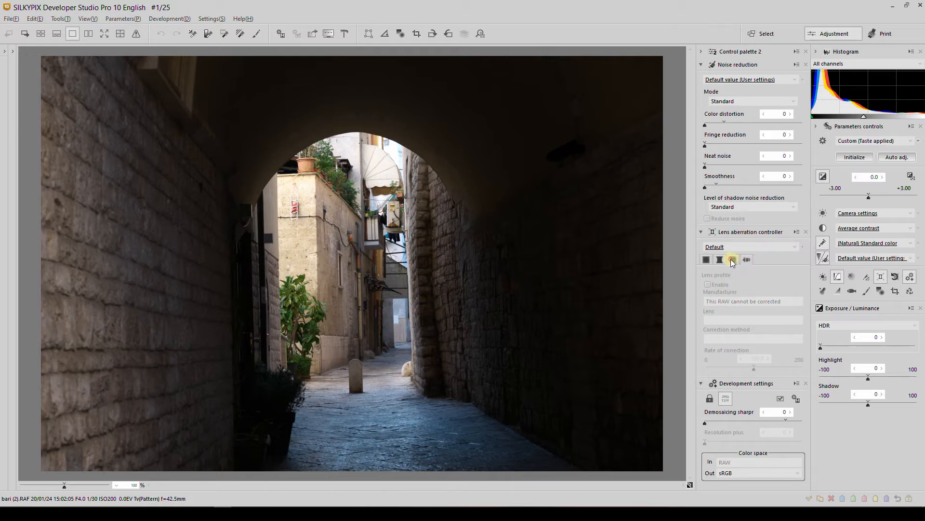
left_click(732, 260)
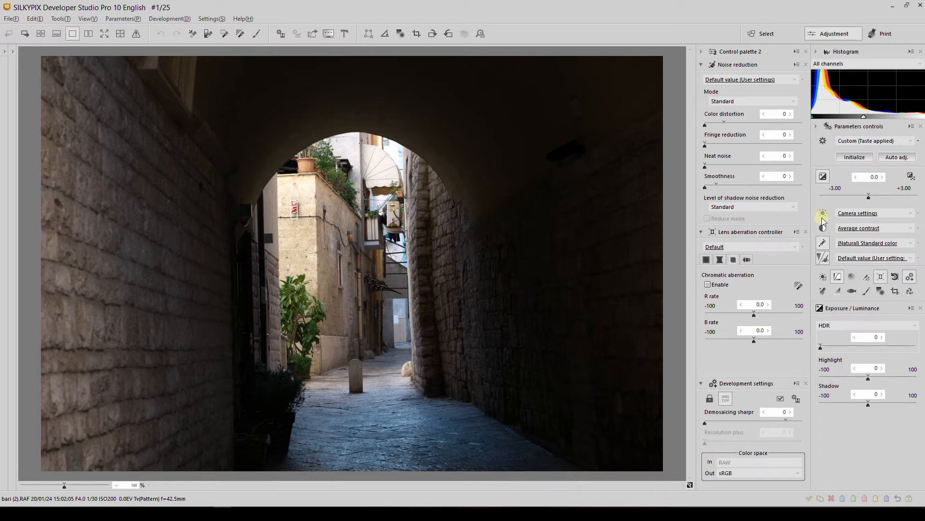
Set the color profile to FILM SIMULATION and review the available color representations, keeping Camera setting
left_click(823, 244)
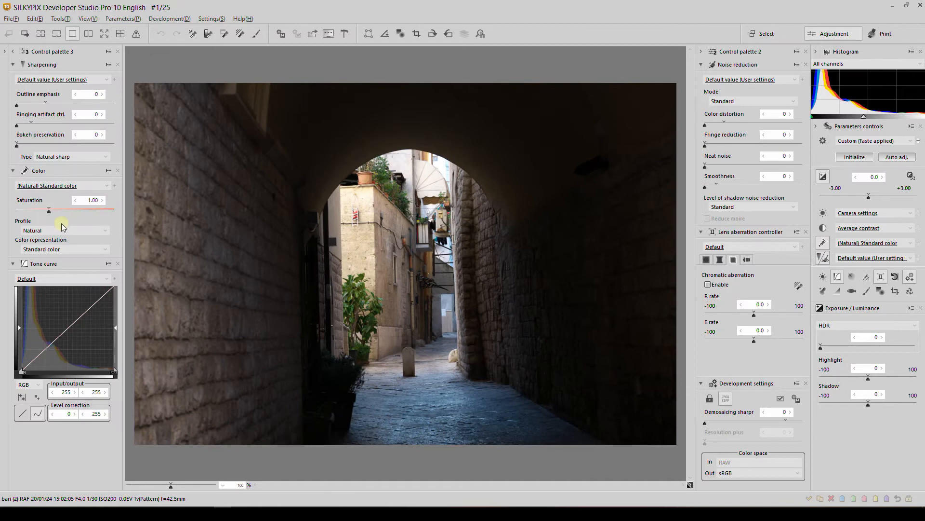
left_click(47, 231)
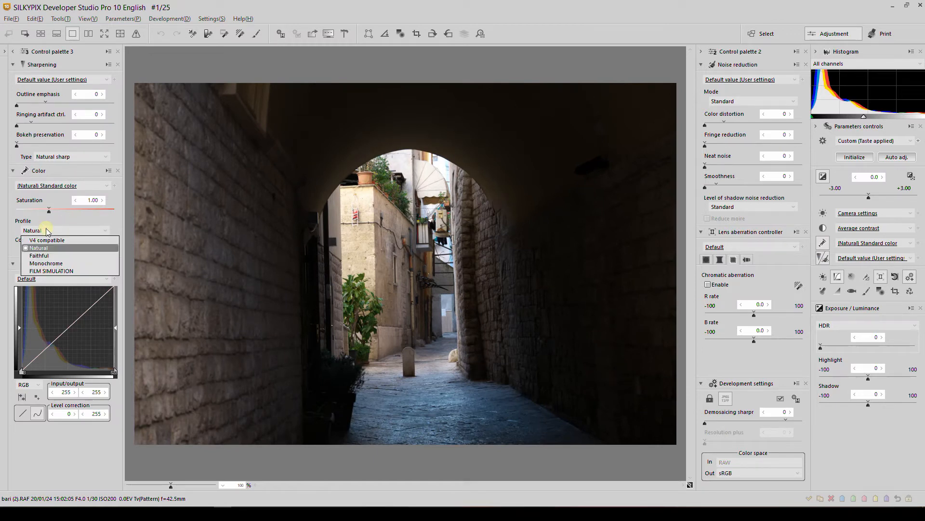
left_click(51, 271)
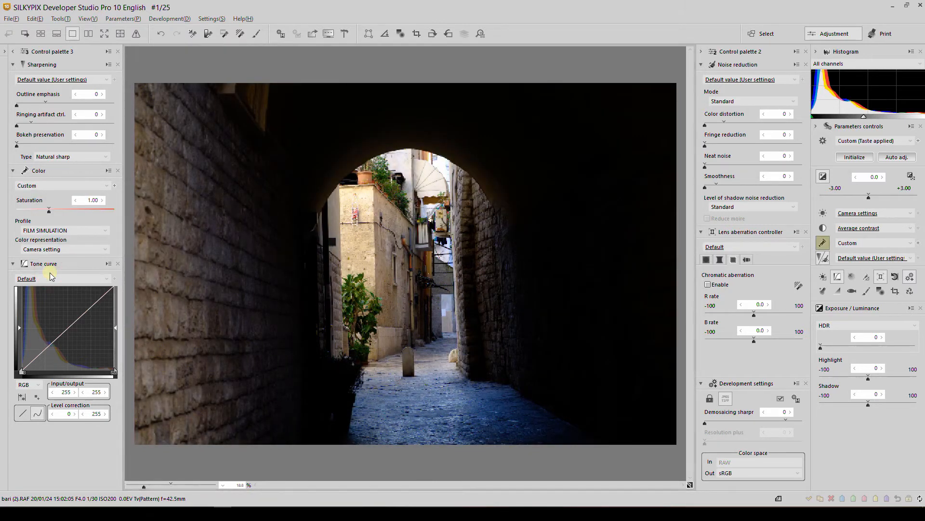
left_click(56, 249)
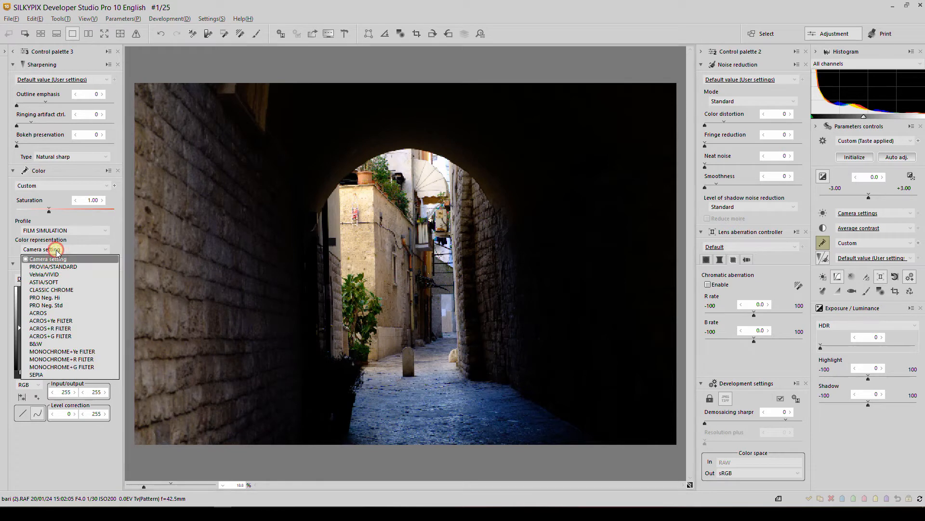
left_click(57, 249)
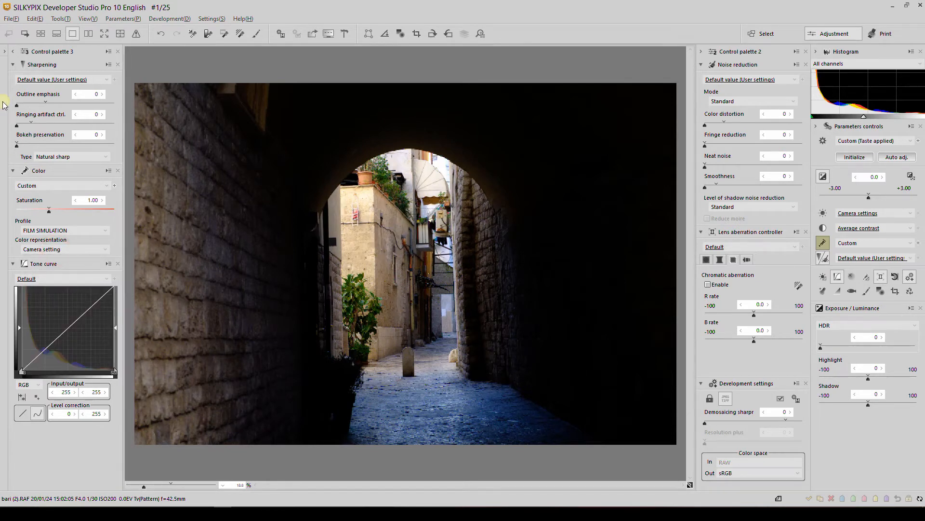
Check the film simulation recorded in the photo's shooting information, and hide the information again
left_click(4, 52)
left_click(30, 52)
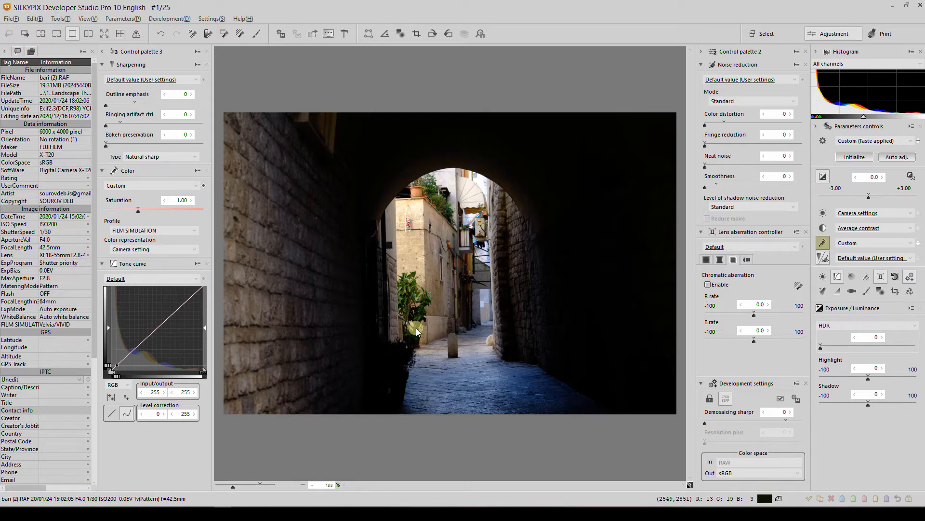
left_click(5, 51)
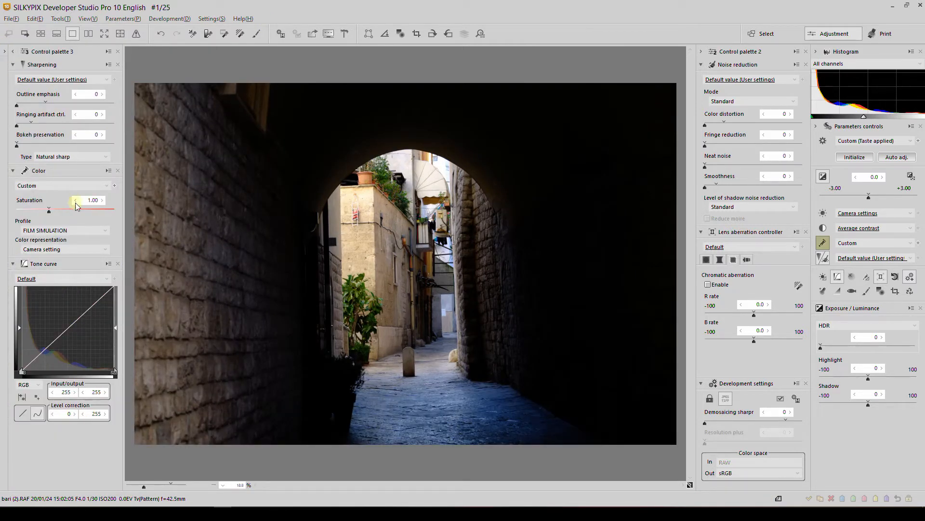
Change the photo's color representation to the ACROS film simulation
left_click(60, 250)
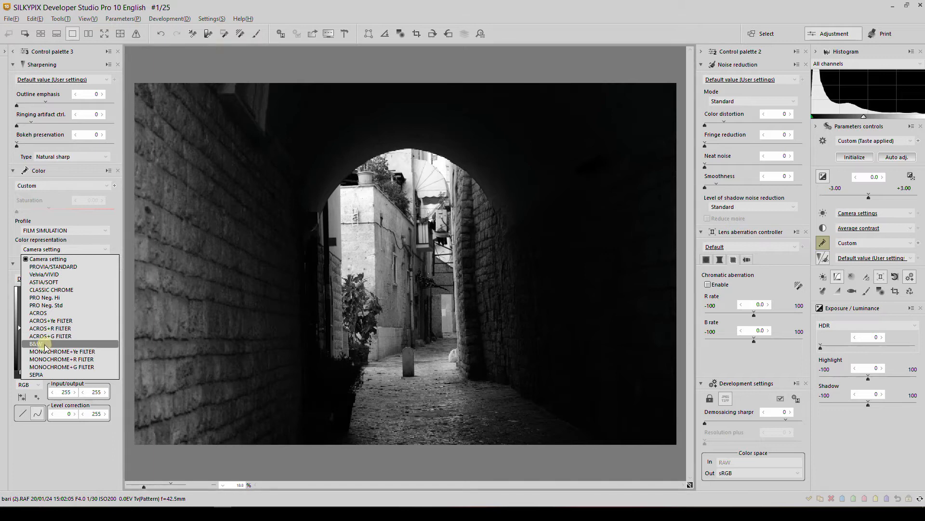
left_click(46, 313)
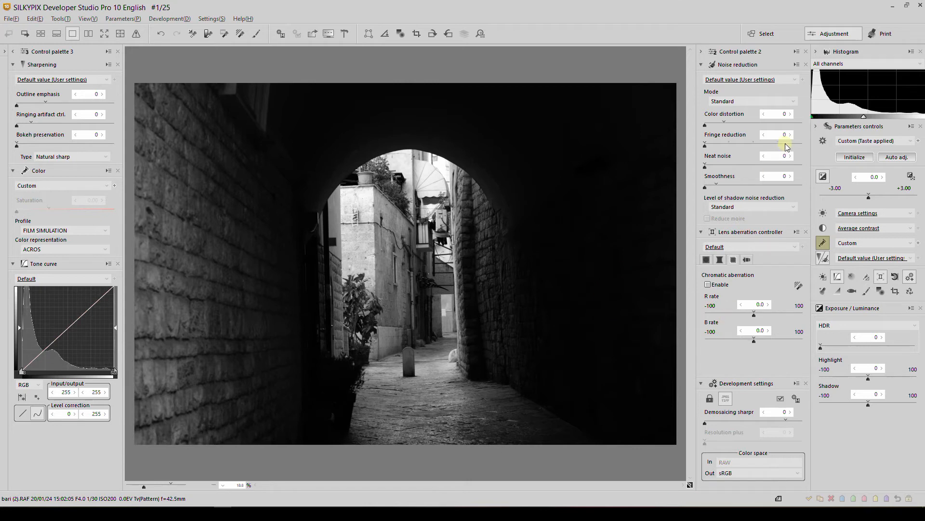
Switch the exposure mode from HDR to Dodge HDR, try strengths of 26 and 24, and return the strength to 0
left_click(832, 325)
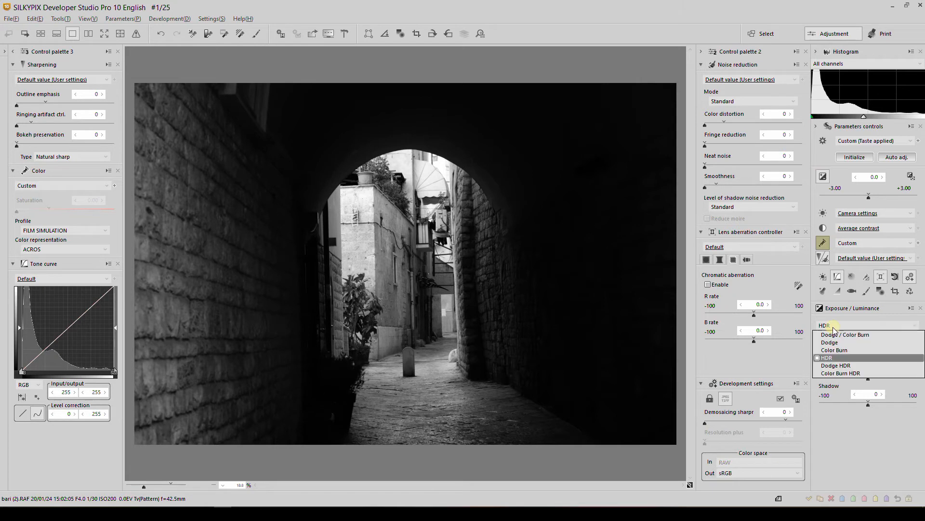
left_click(833, 370)
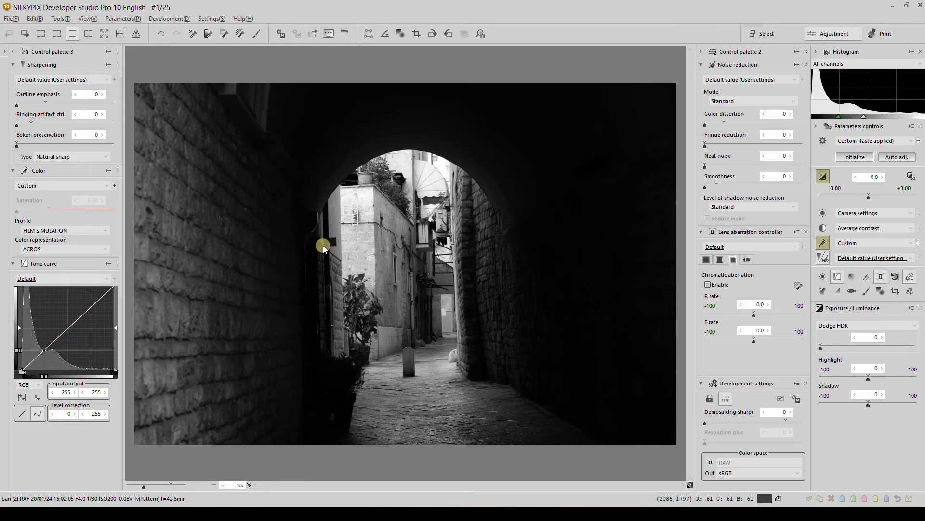
left_click(845, 346)
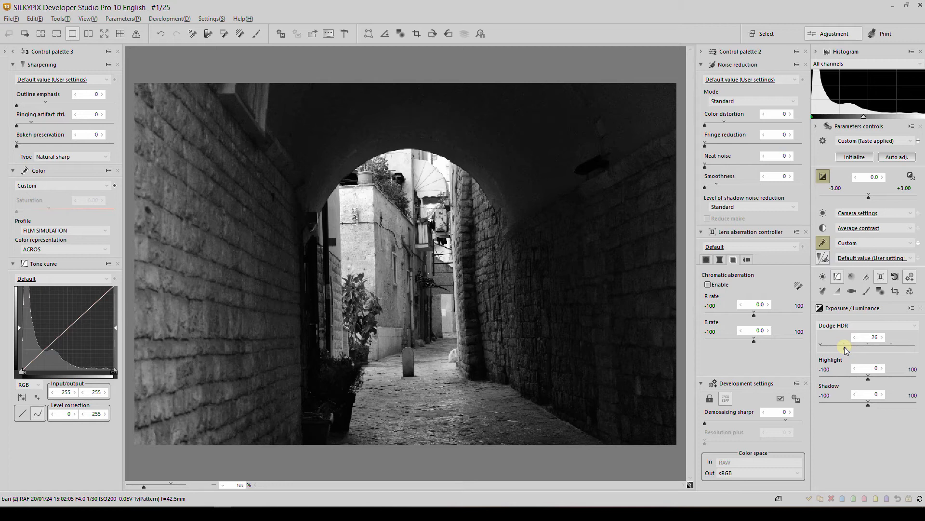
left_click_drag(844, 347, 843, 347)
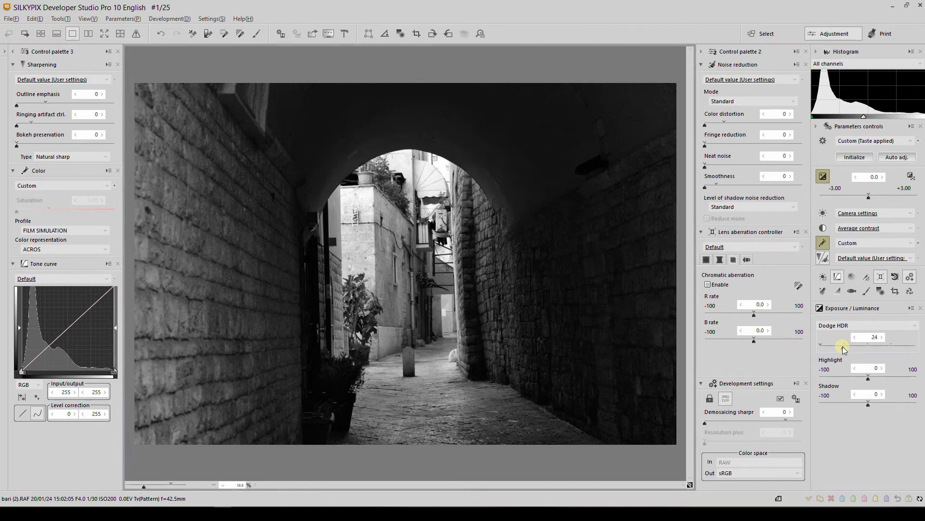
left_click_drag(844, 348, 823, 345)
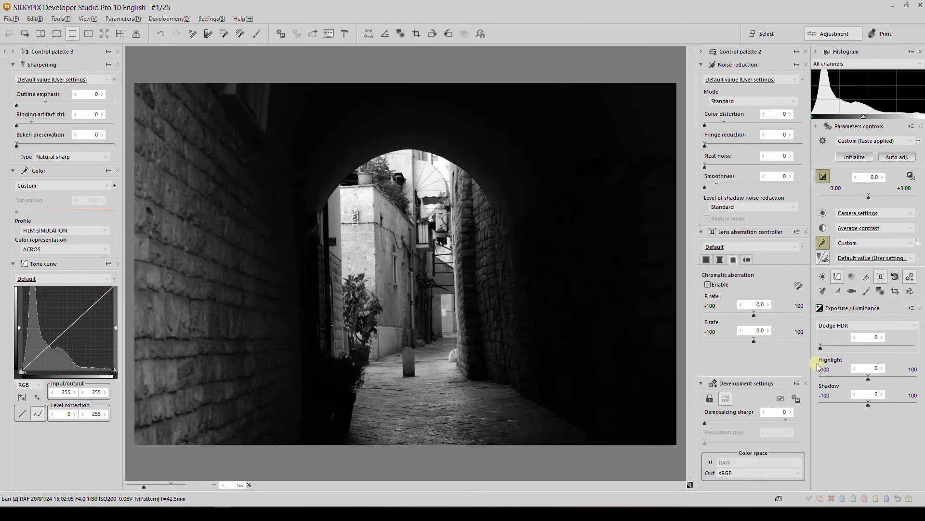
Lift the RGB tone curve's black point to output 34 and add curve points at 43/55 and 103/108
left_click(22, 371)
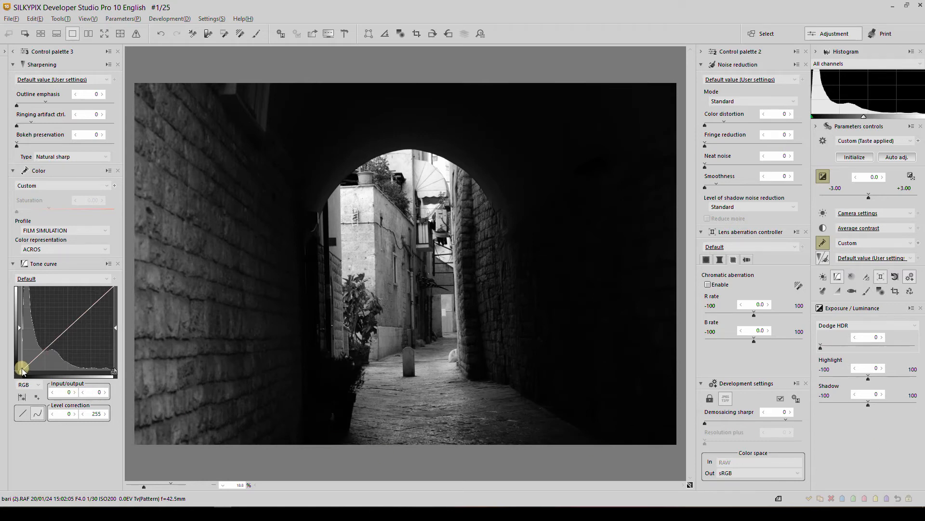
left_click_drag(22, 371, 18, 359)
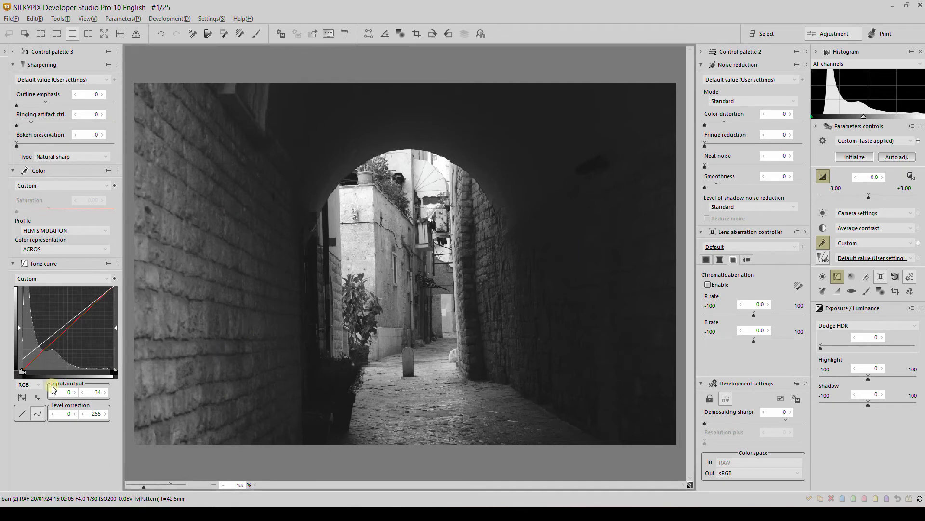
left_click(37, 349)
left_click_drag(37, 349, 38, 351)
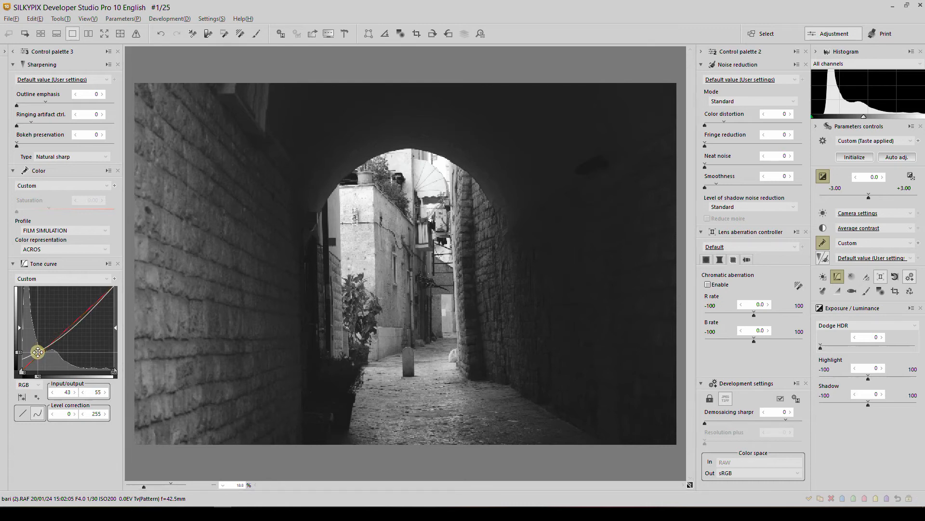
left_click(189, 366)
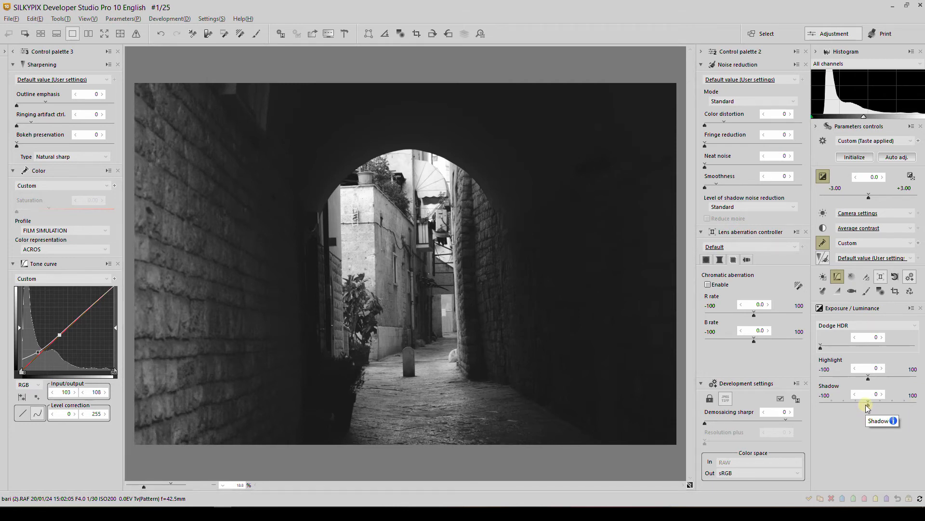
Raise the Clarity in the tone settings to 12
left_click(823, 228)
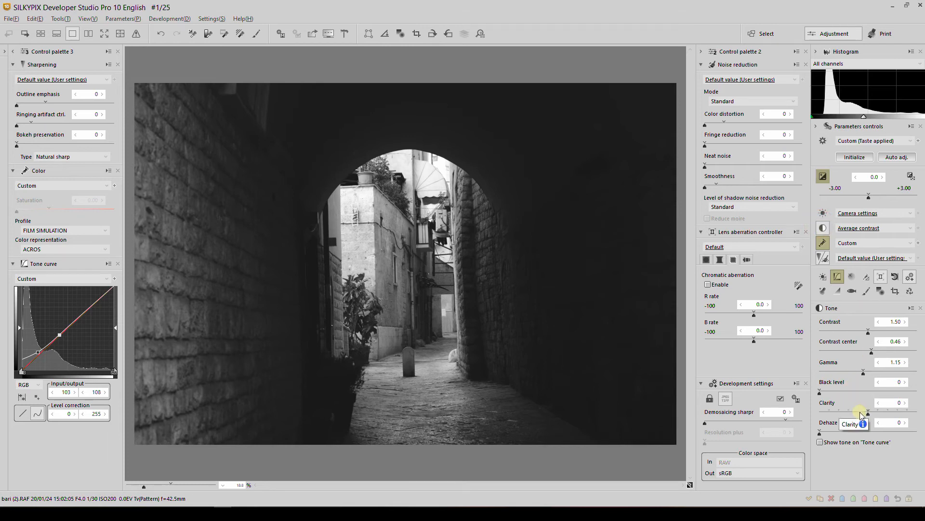
left_click_drag(871, 411, 875, 416)
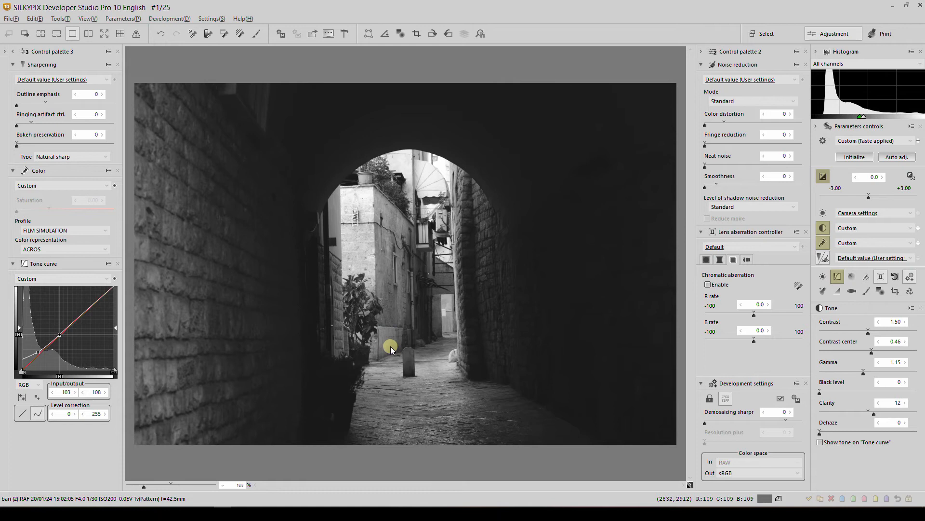
Crop the photo freely on its left, right and upper edges to about 5436 x 3659 pixels
left_click(895, 291)
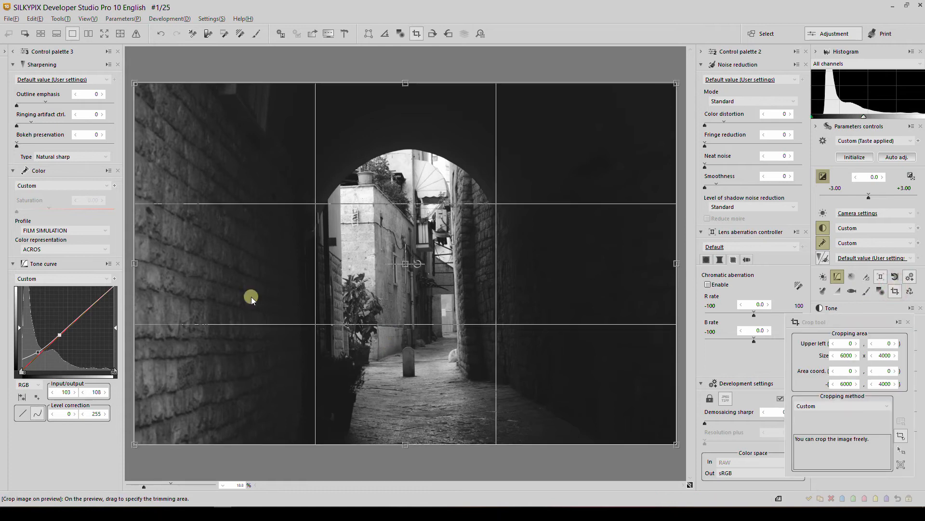
left_click_drag(135, 264, 166, 269)
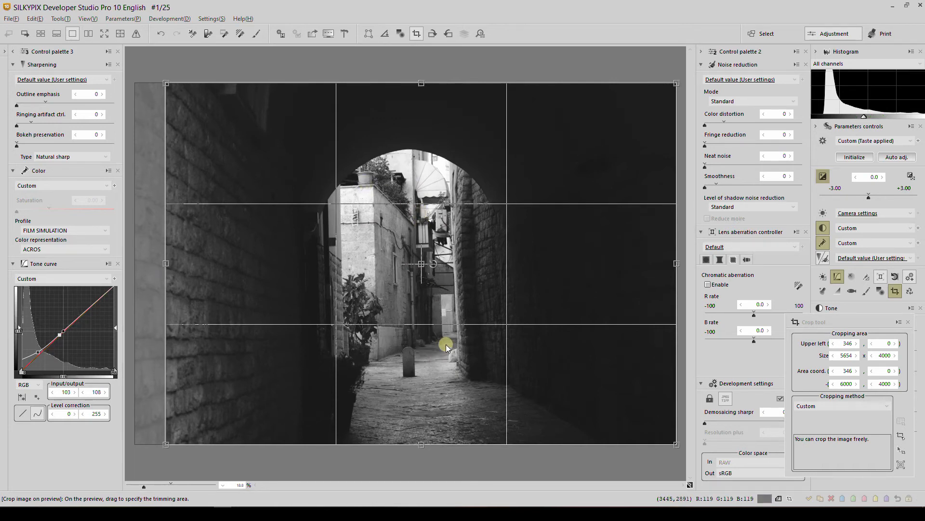
left_click_drag(679, 264, 657, 264)
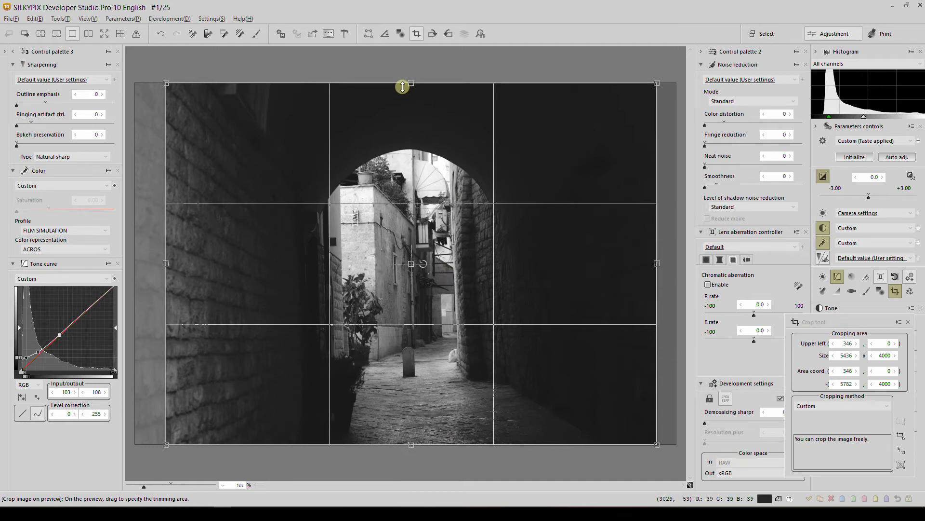
left_click_drag(411, 83, 411, 113)
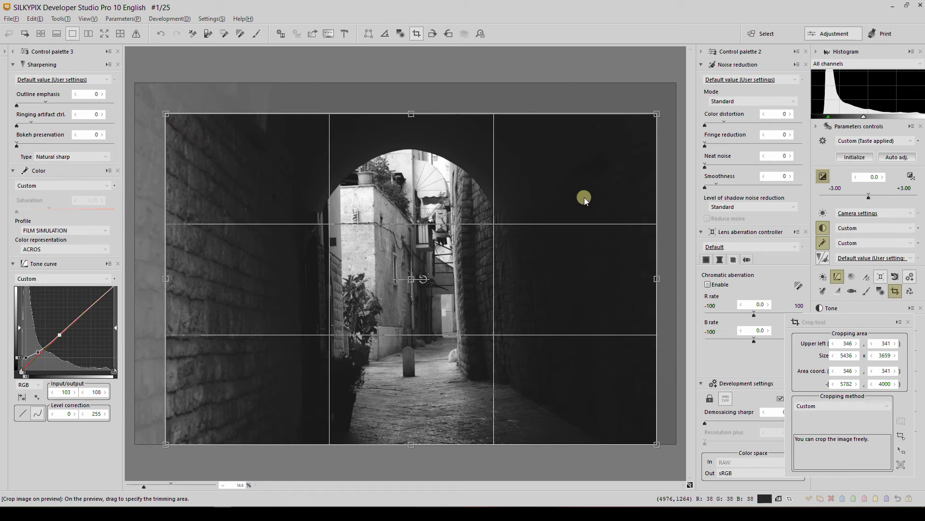
left_click(908, 322)
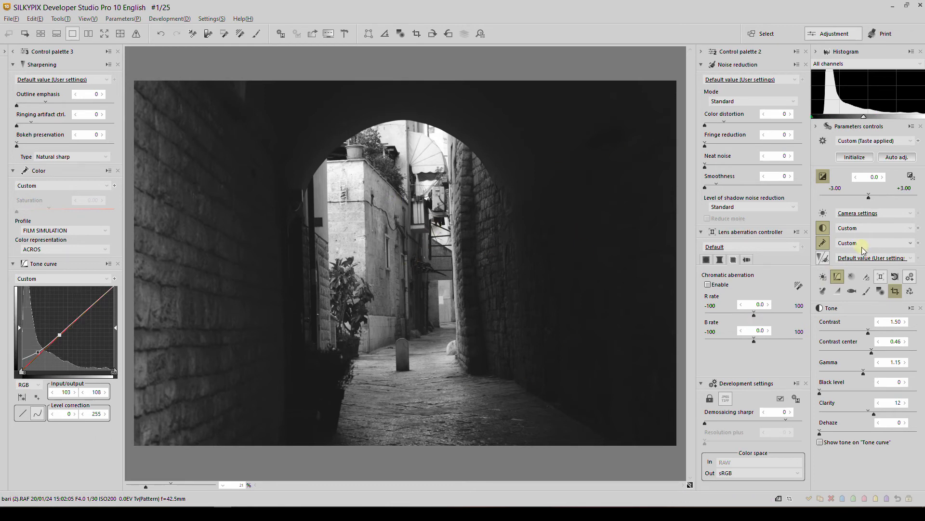
Try the tone contrast at 1.95 and 1.60, and return it to 1.50
left_click_drag(866, 335, 890, 331)
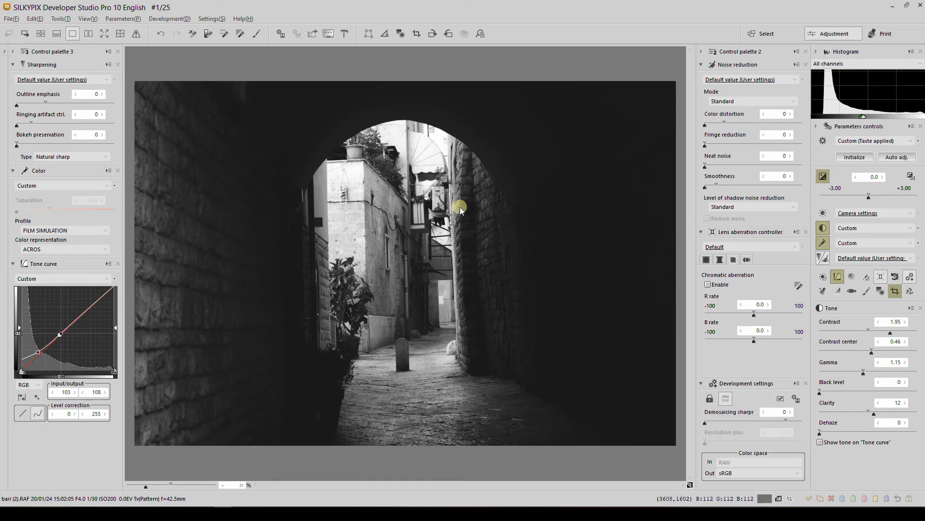
left_click(874, 331)
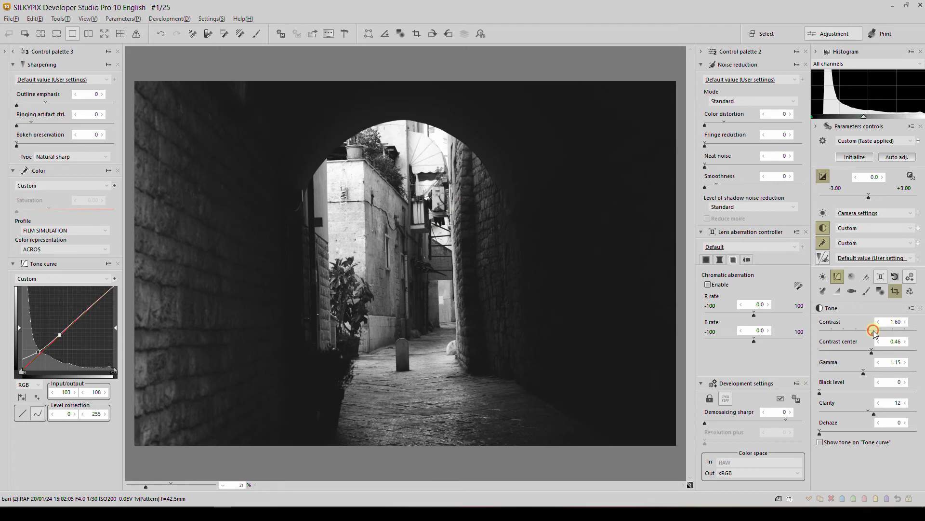
left_click(870, 332)
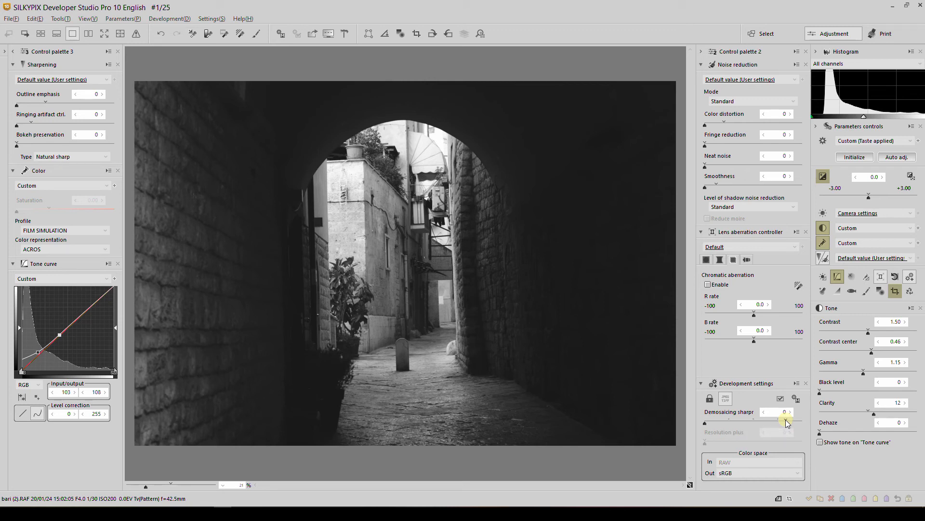
Set the demosaicing sharpness to 83 and apply the Default noise reduction preset, leaving its mode at Standard
left_click(786, 422)
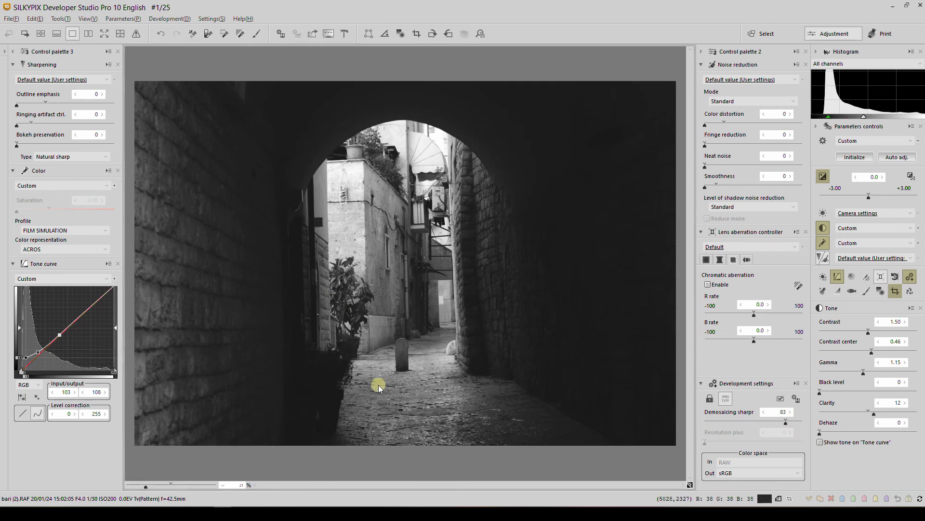
left_click(727, 101)
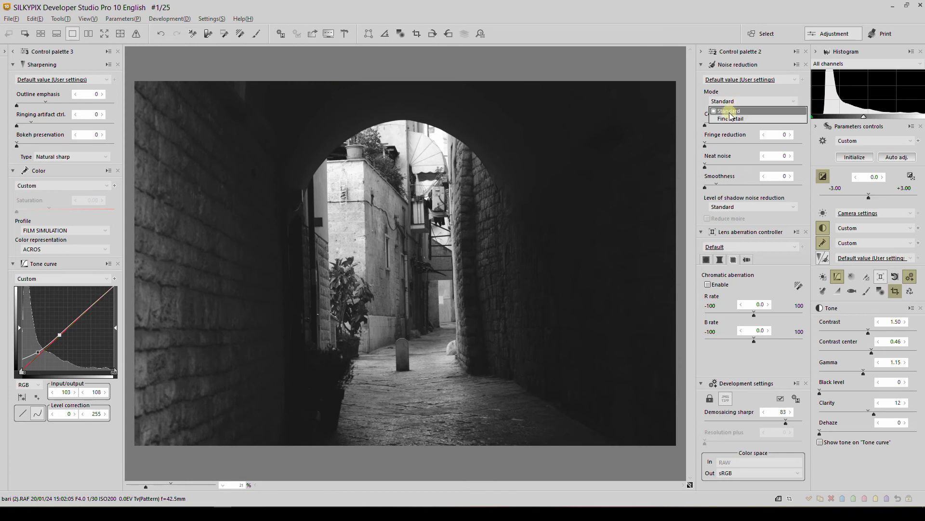
left_click(740, 80)
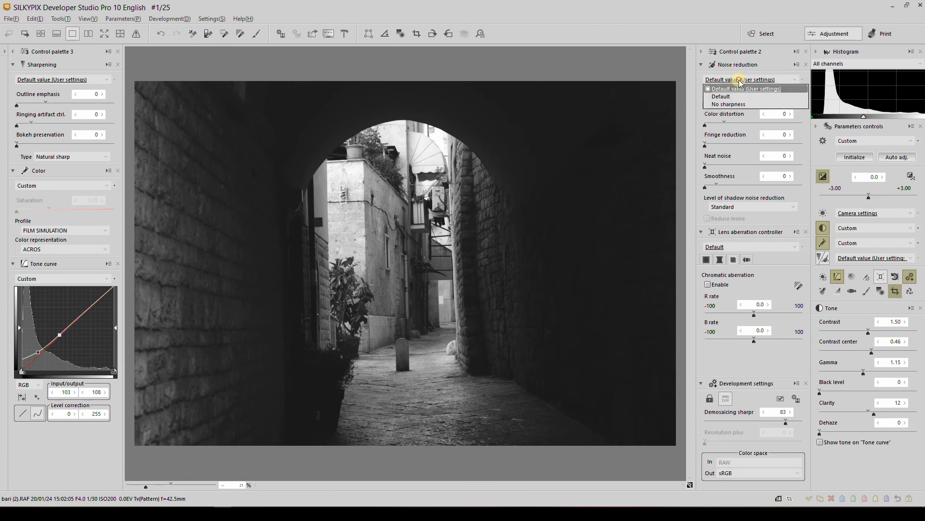
left_click(731, 97)
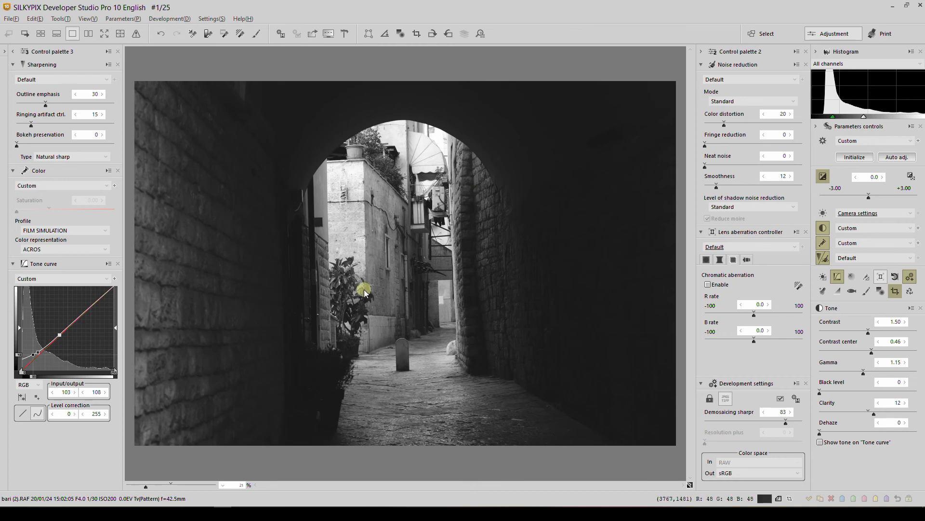
Show the photo at 100% and collapse all the control palettes to enlarge the preview area
left_click(167, 484)
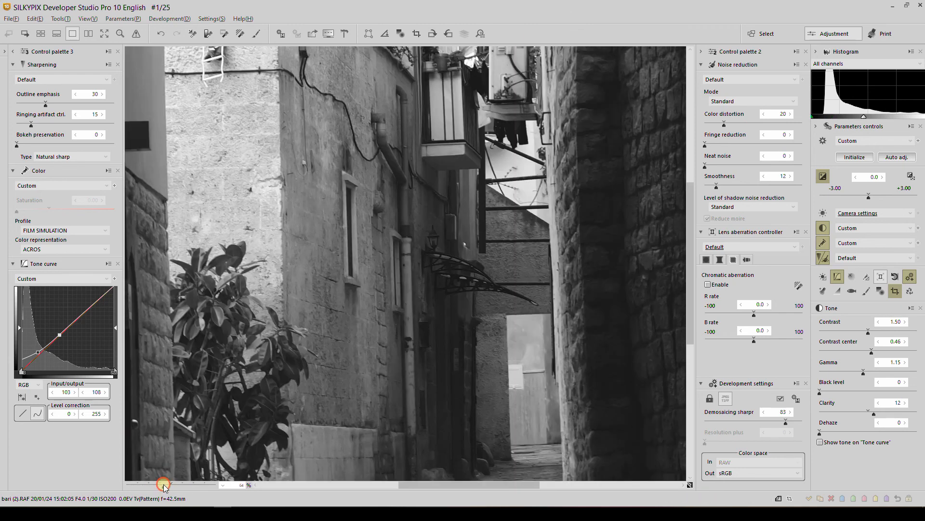
left_click_drag(168, 485, 171, 485)
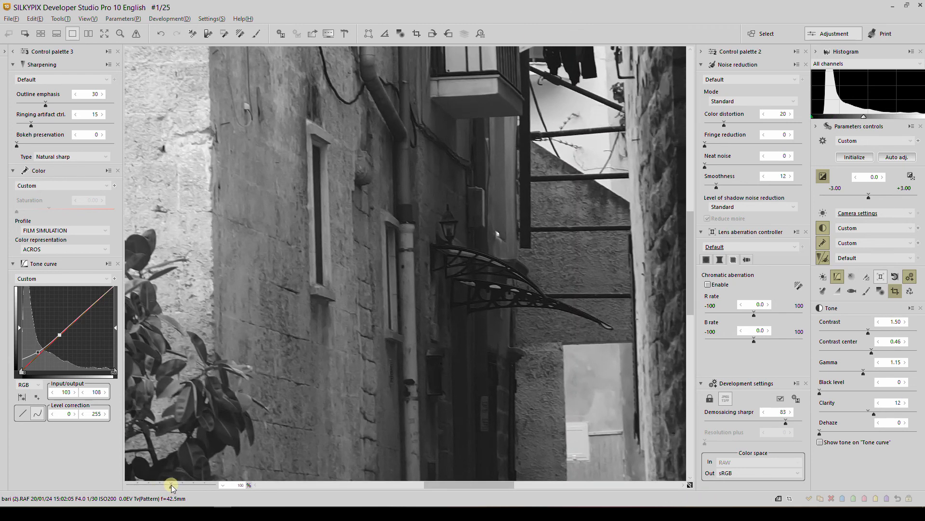
left_click(702, 51)
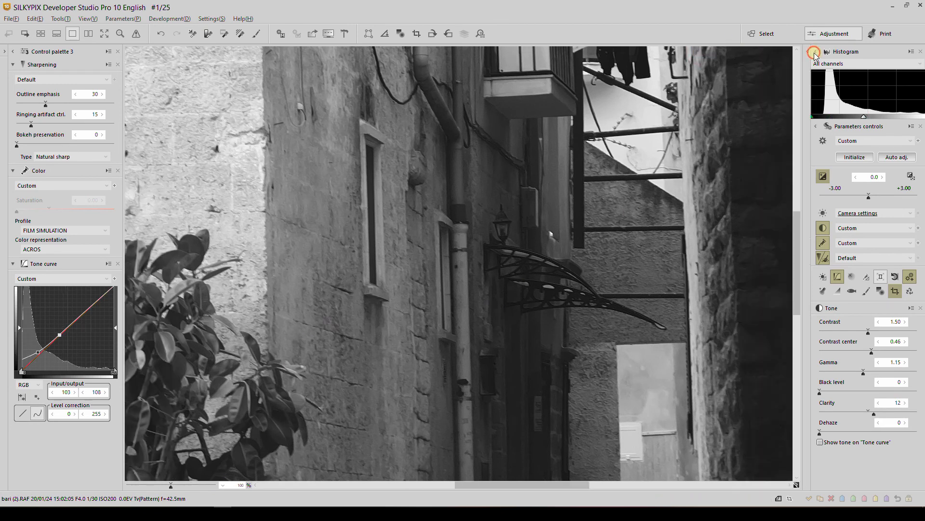
left_click(815, 51)
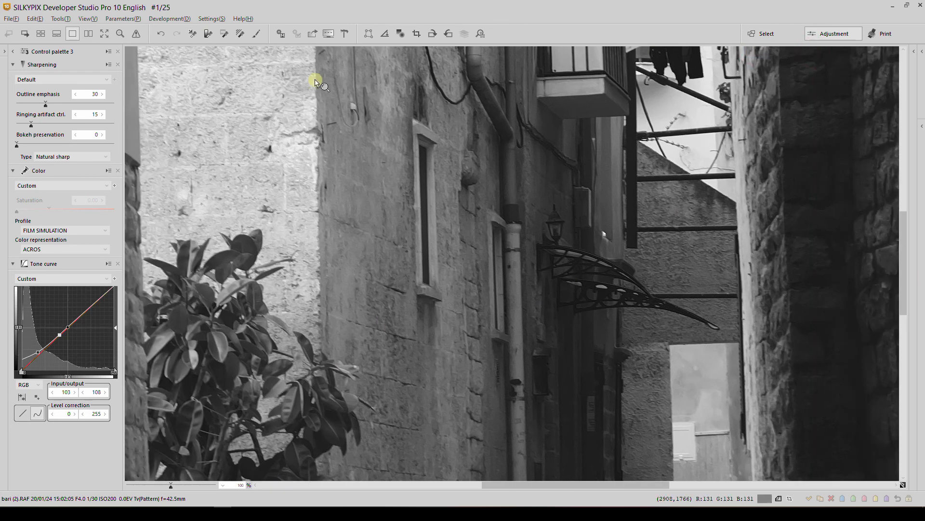
left_click(13, 51)
Examine detail, sharpness and noise at 100% across the house walls, balcony, dark stone wall, paving and plant pots
left_click_drag(206, 169, 351, 392)
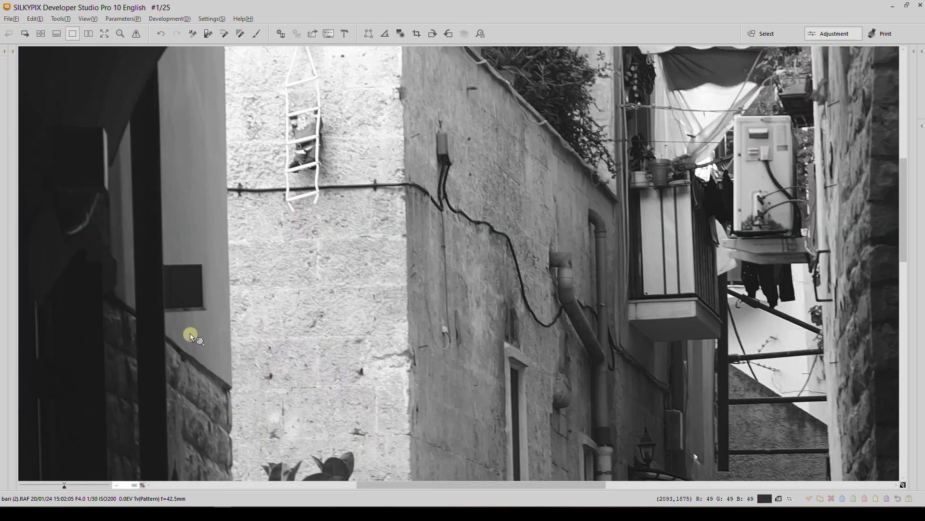
left_click_drag(384, 330, 64, 309)
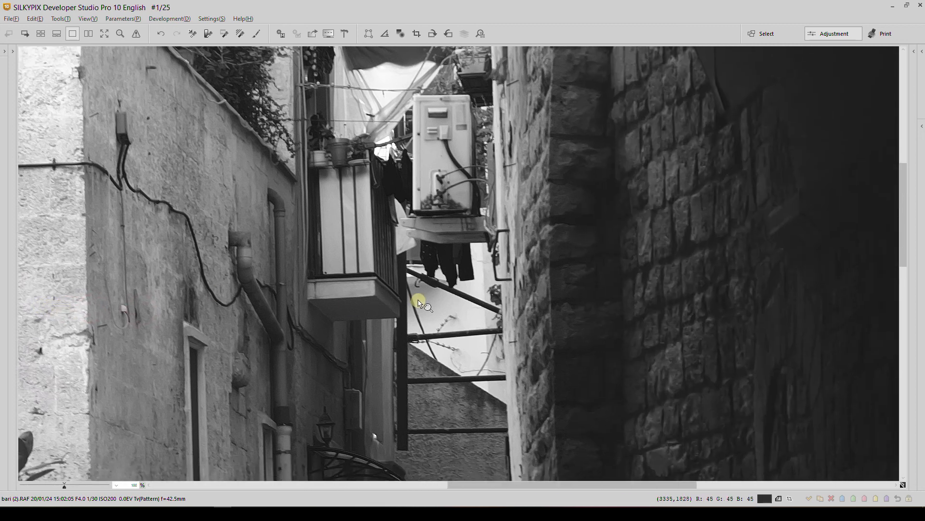
left_click_drag(419, 301, 107, 282)
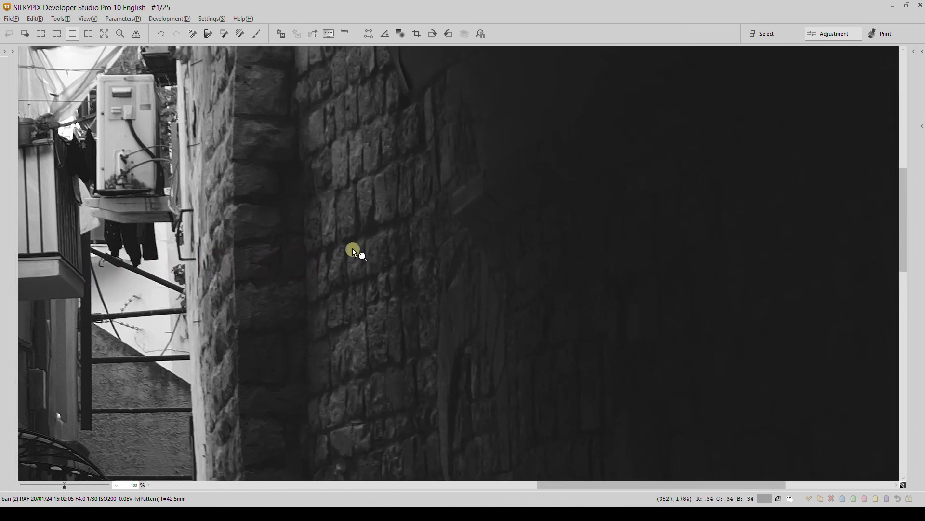
left_click_drag(396, 253, 366, 20)
left_click_drag(549, 200, 507, 30)
left_click_drag(436, 263, 581, 151)
left_click_drag(292, 292, 567, 231)
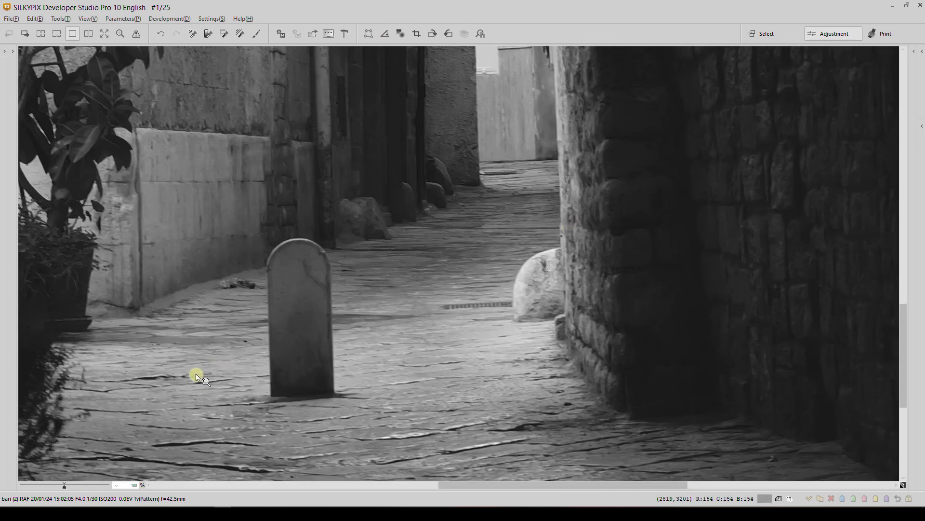
left_click_drag(196, 376, 407, 237)
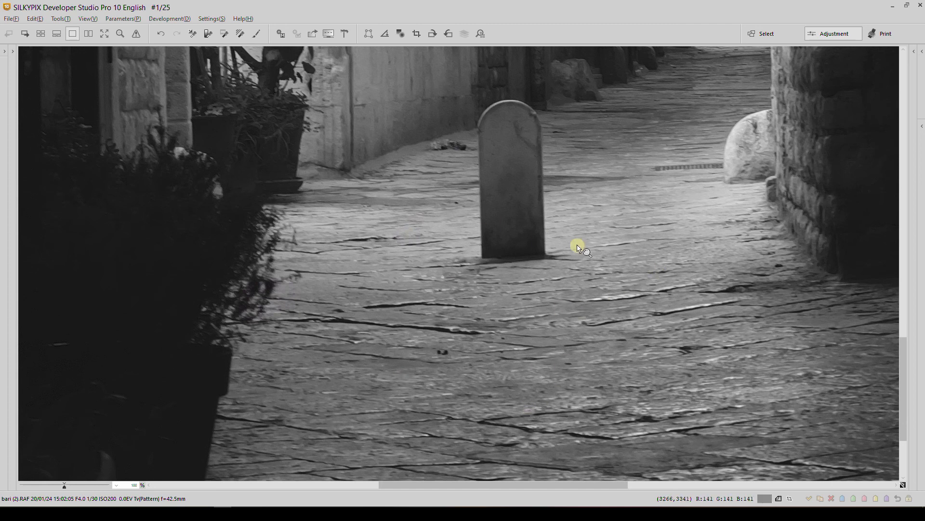
left_click_drag(466, 301, 698, 77)
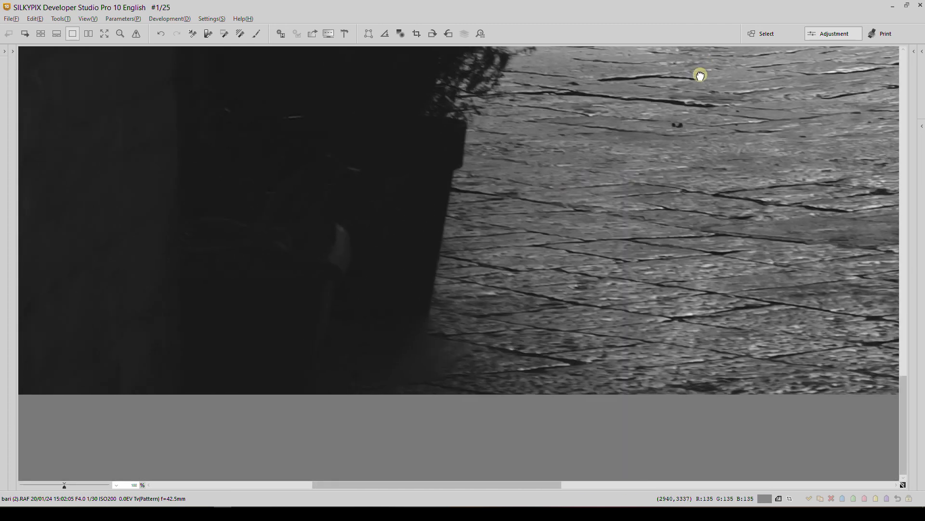
Tighten the photo's free crop on its right, lower and left edges to about 4978 x 3589 pixels
left_click(36, 487)
left_click_drag(513, 160, 487, 279)
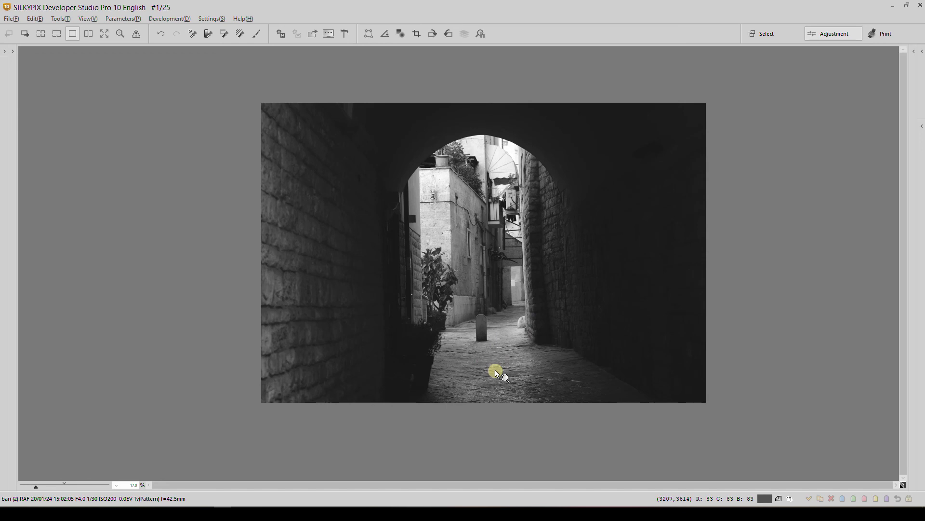
left_click_drag(489, 258, 424, 265)
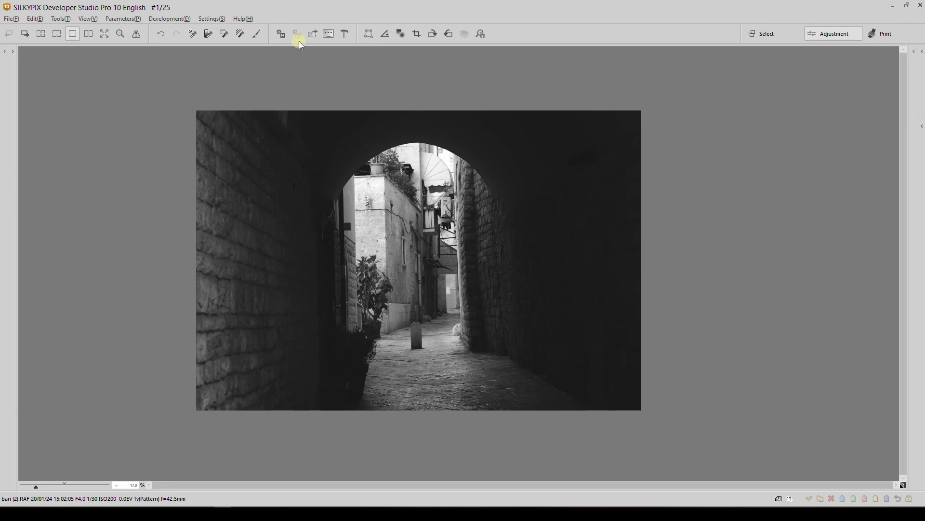
left_click(418, 37)
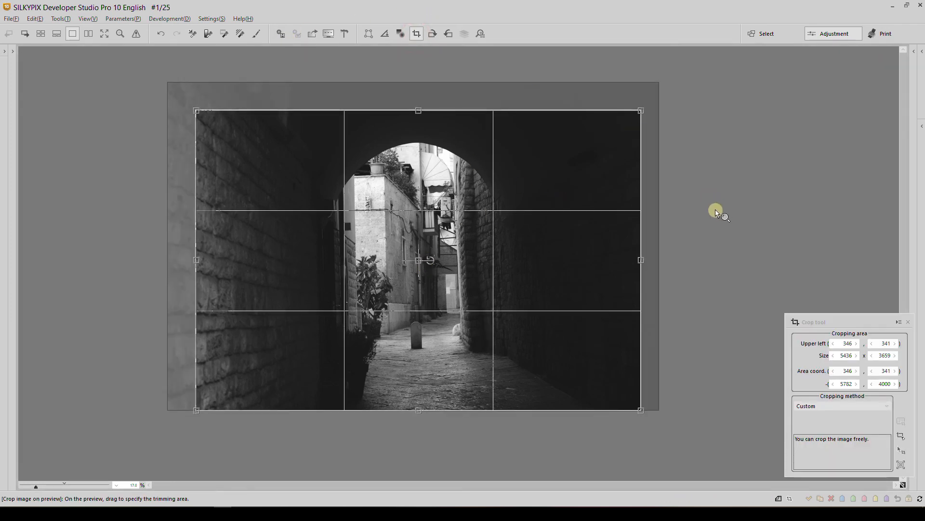
left_click_drag(640, 258, 581, 250)
left_click_drag(387, 411, 386, 405)
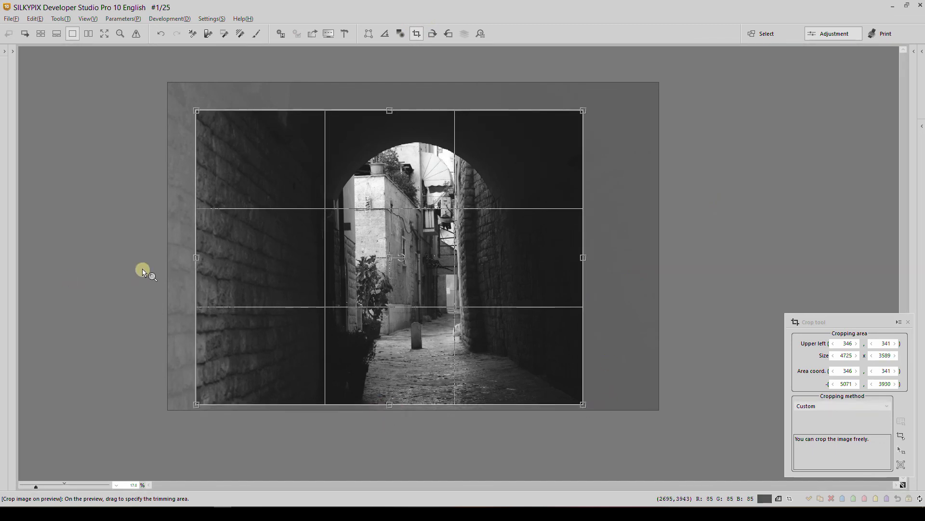
left_click_drag(584, 259, 619, 262)
left_click_drag(199, 259, 213, 260)
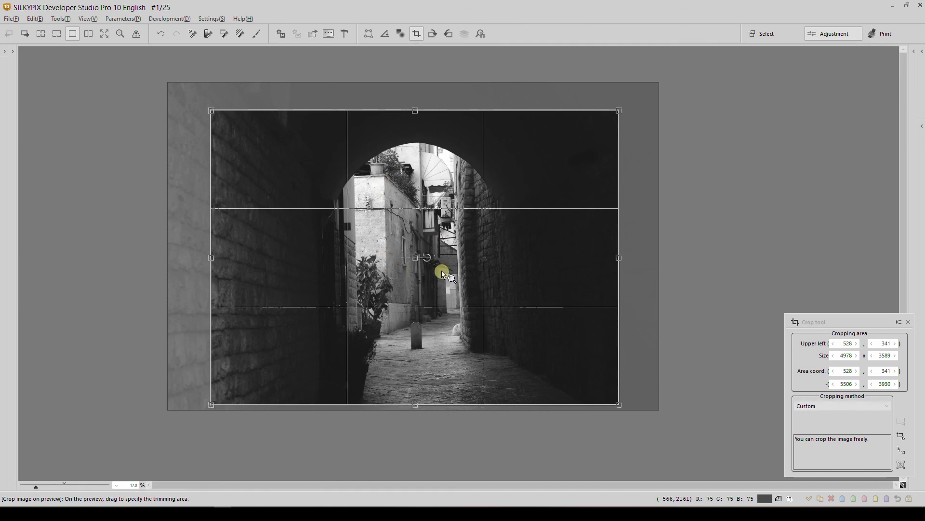
left_click(908, 322)
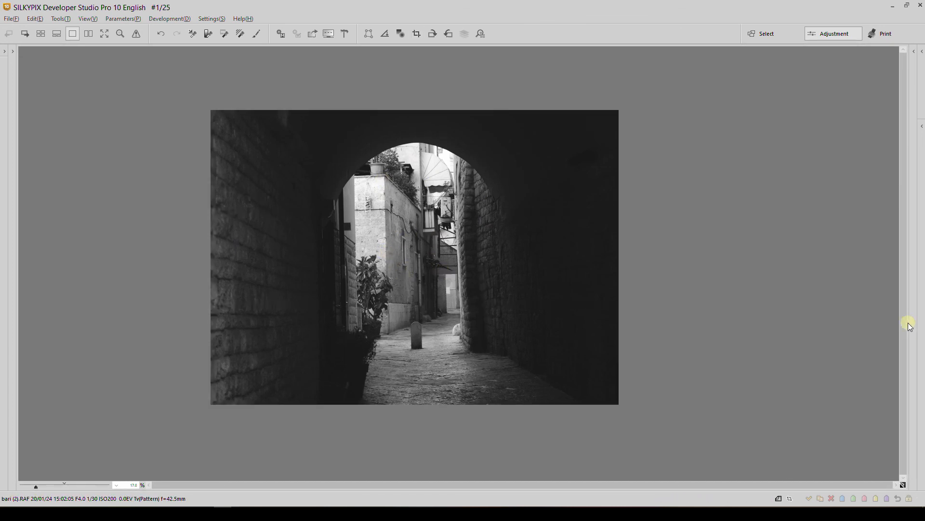